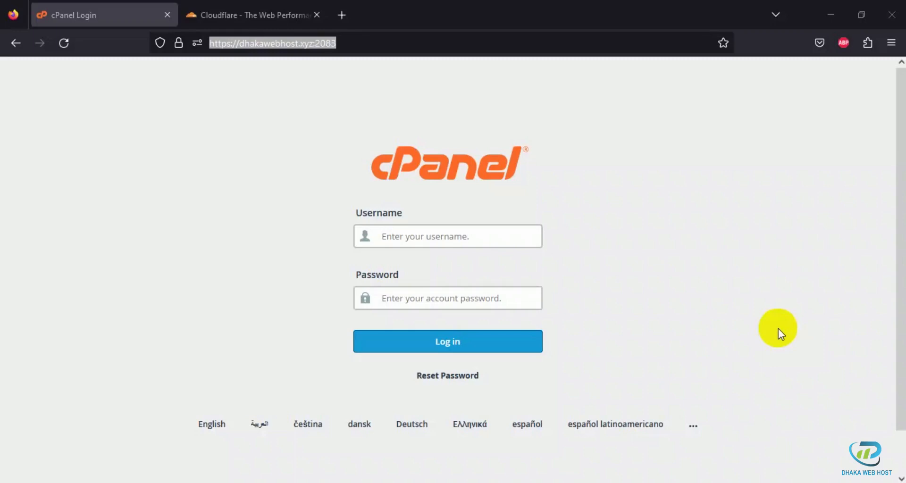
Step: Switch to the Cloudflare website, open its login page and enter the account email
click(233, 26)
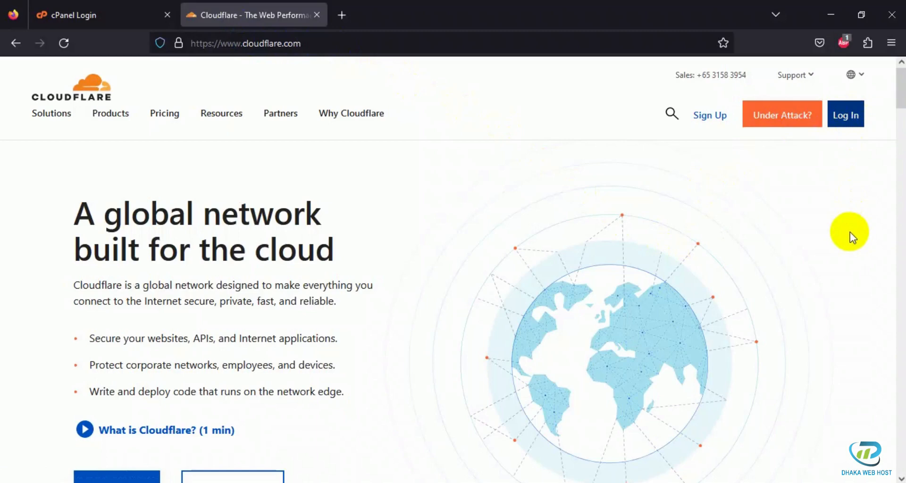
click(844, 122)
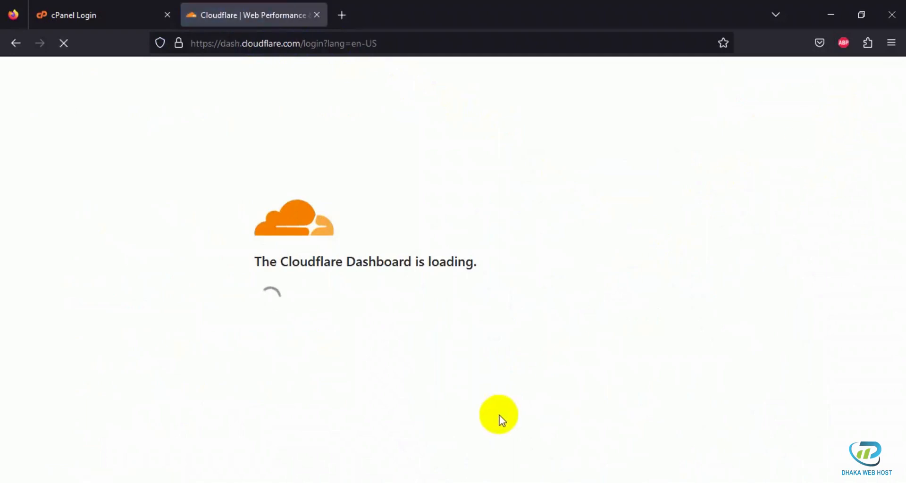
click(320, 204)
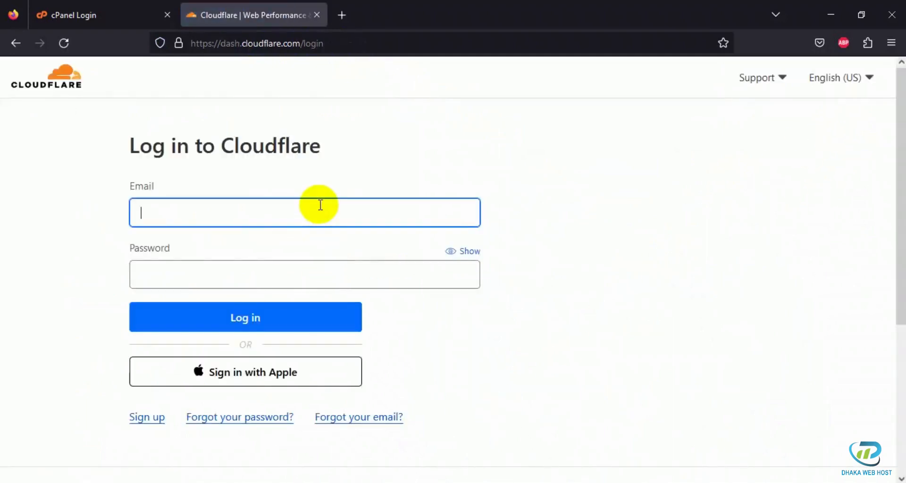
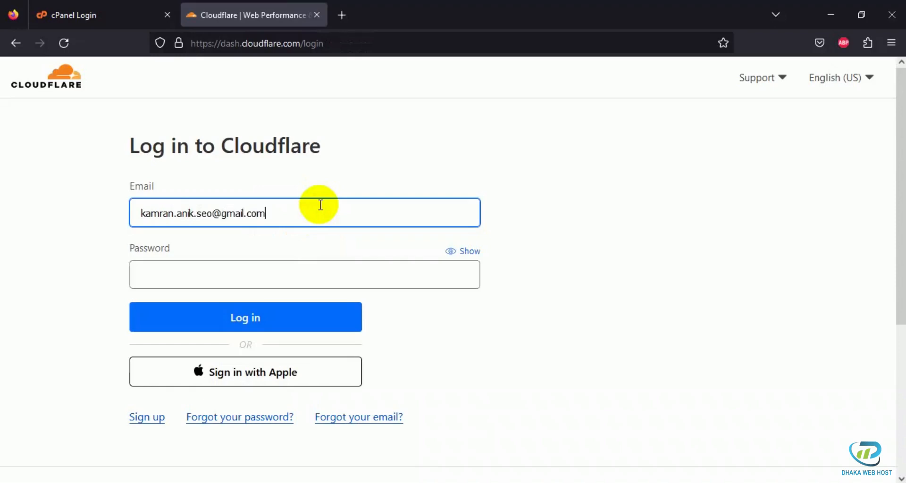
Step: Enter the account password and log in to the Cloudflare dashboard
key(Tab)
text(******)
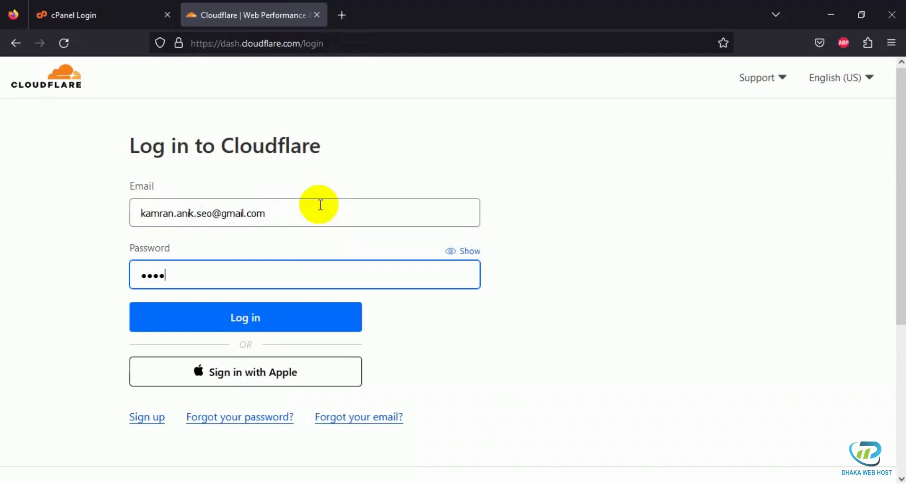
text(***)
key(Return)
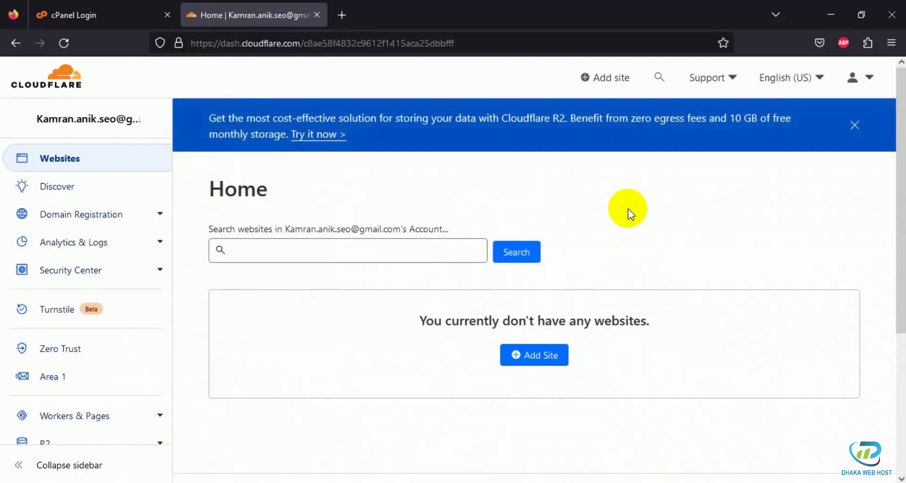
Step: Copy the domain dhakawebhost.xyz from the address of the cPanel login page
click(104, 14)
click(283, 42)
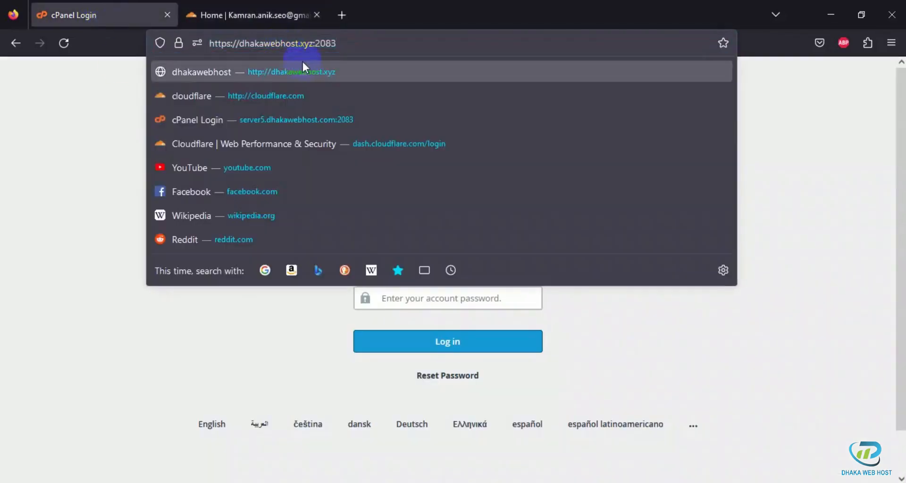
click(312, 45)
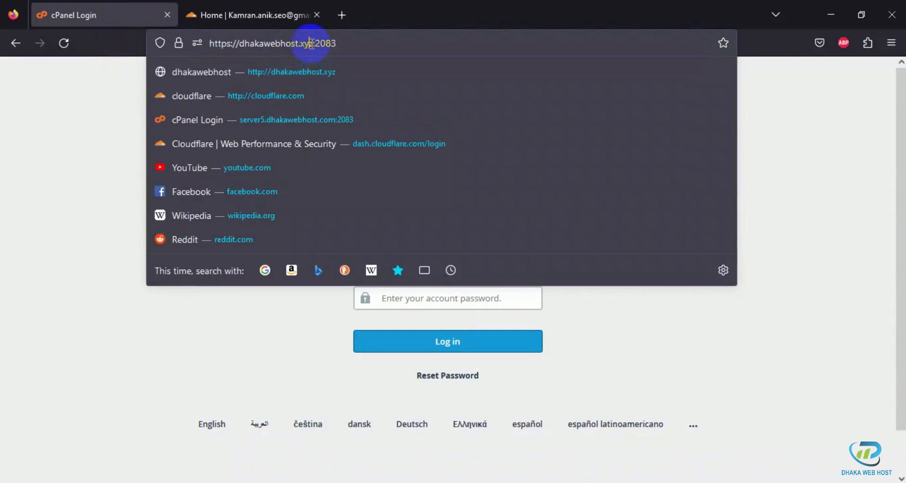
mouse_move(309, 45)
mouse_down()
mouse_move(260, 45)
mouse_move(313, 41)
mouse_up()
key(ctrl+c)
click(248, 44)
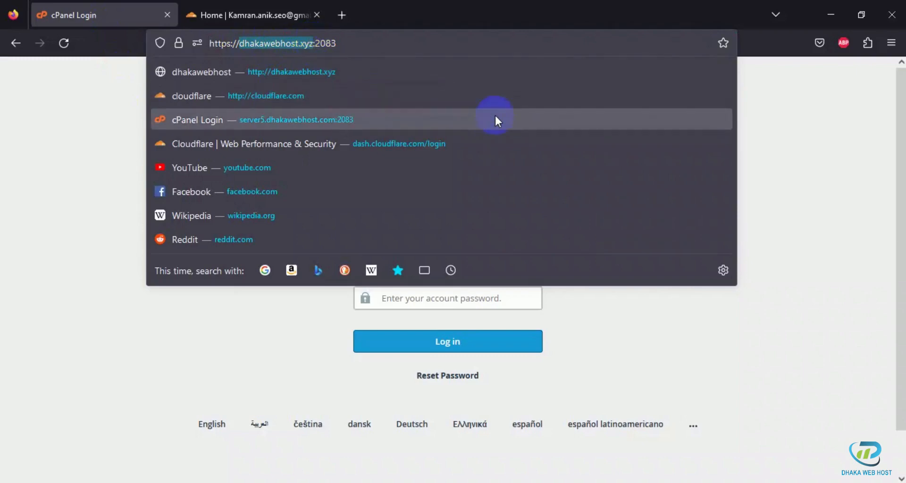
Step: Return to the Cloudflare dashboard and add dhakawebhost.xyz as a new site
click(249, 2)
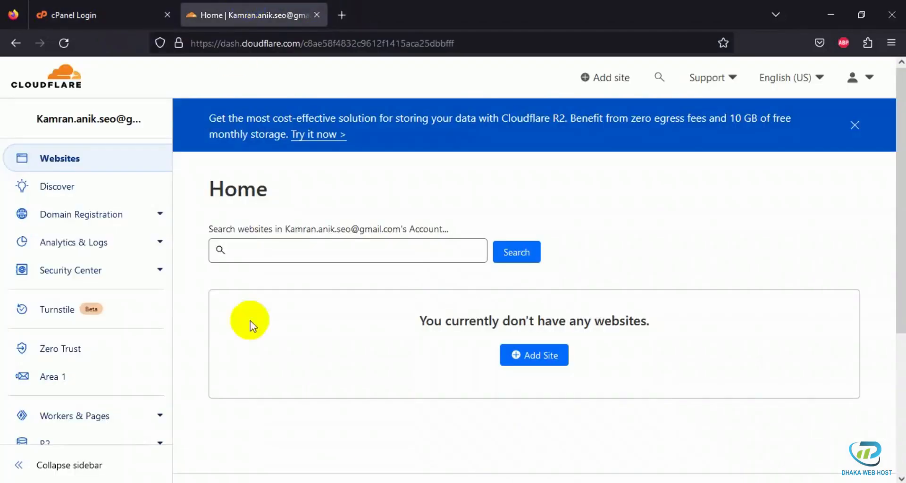
click(539, 363)
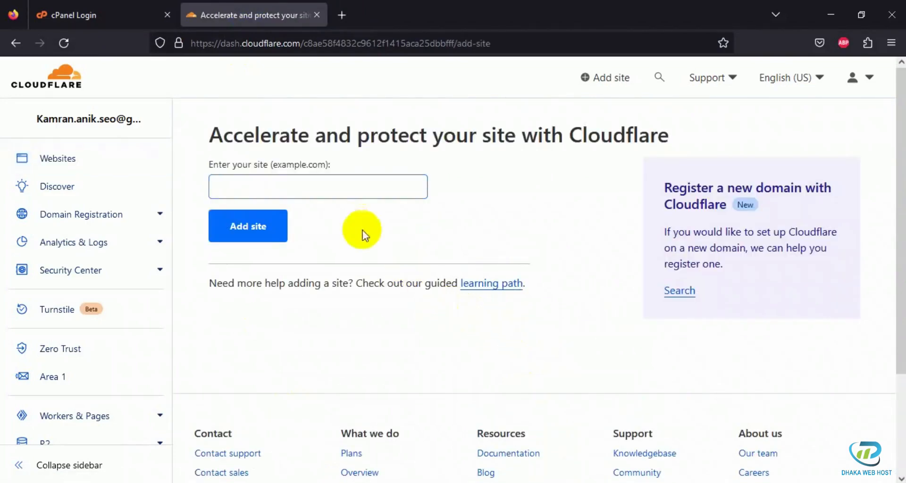
click(334, 187)
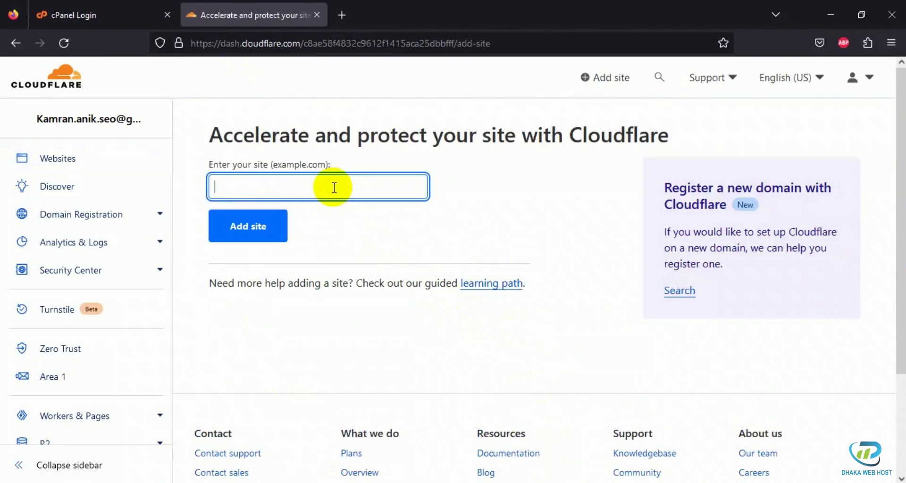
key(ctrl+v)
click(329, 206)
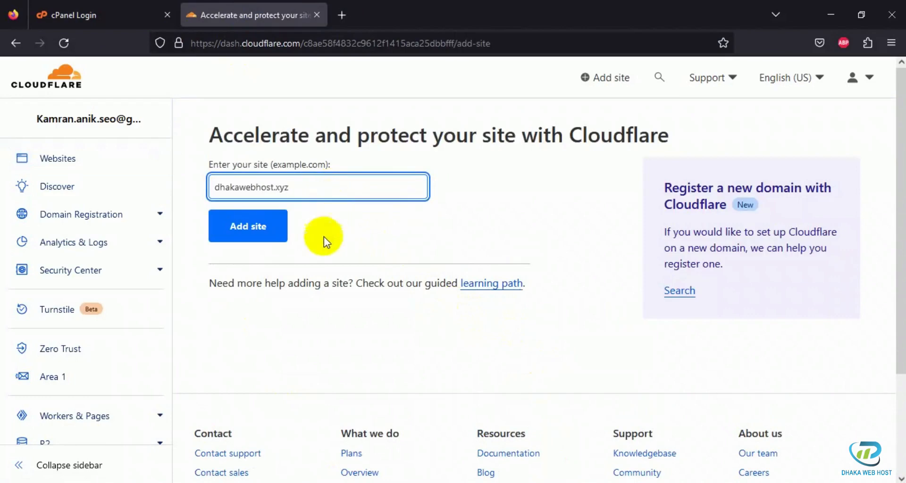
click(246, 227)
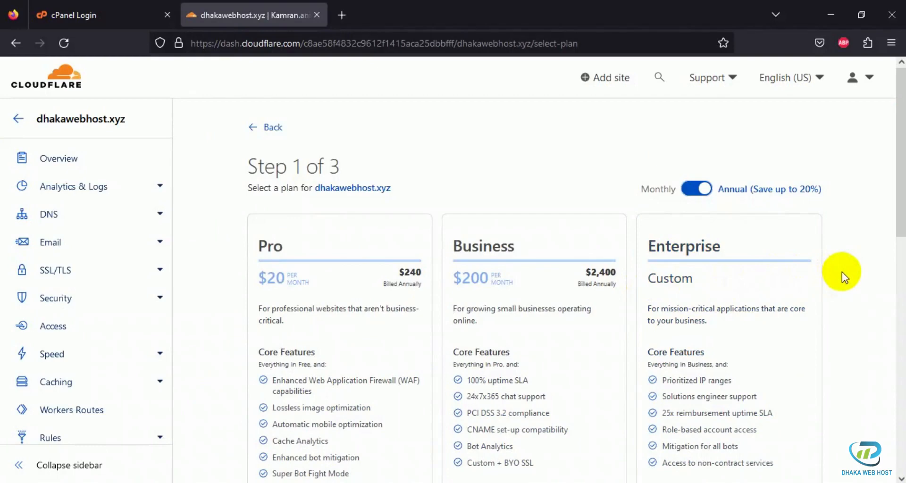
Step: Choose the Free plan for dhakawebhost.xyz and continue the site setup
scroll(842, 271, down, 5)
scroll(841, 271, down, 4)
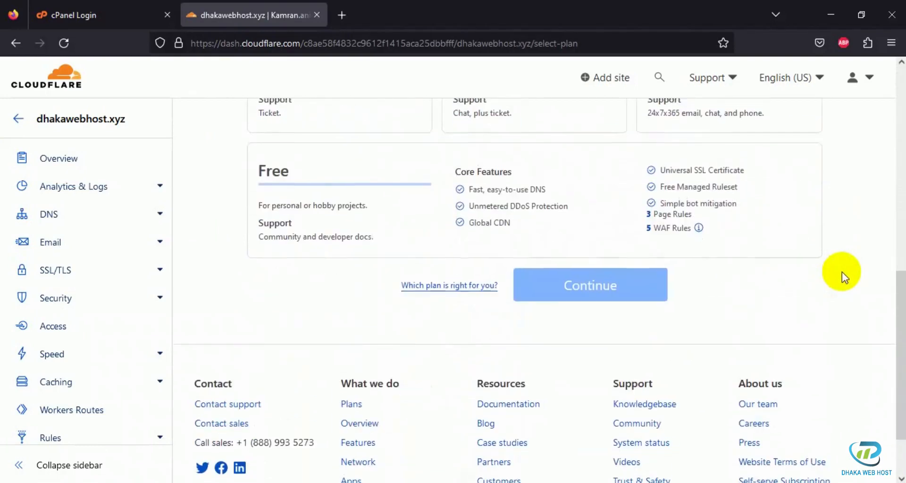
scroll(842, 272, up, 9)
scroll(841, 271, down, 6)
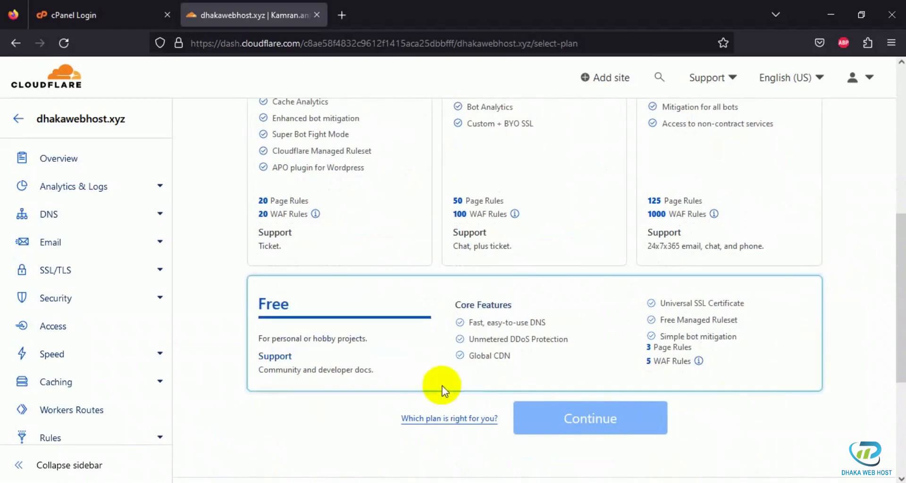
click(423, 346)
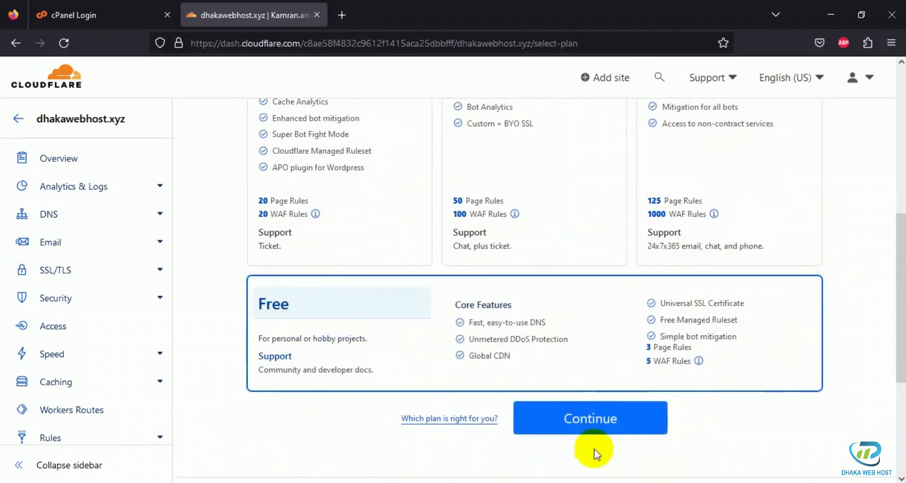
click(589, 425)
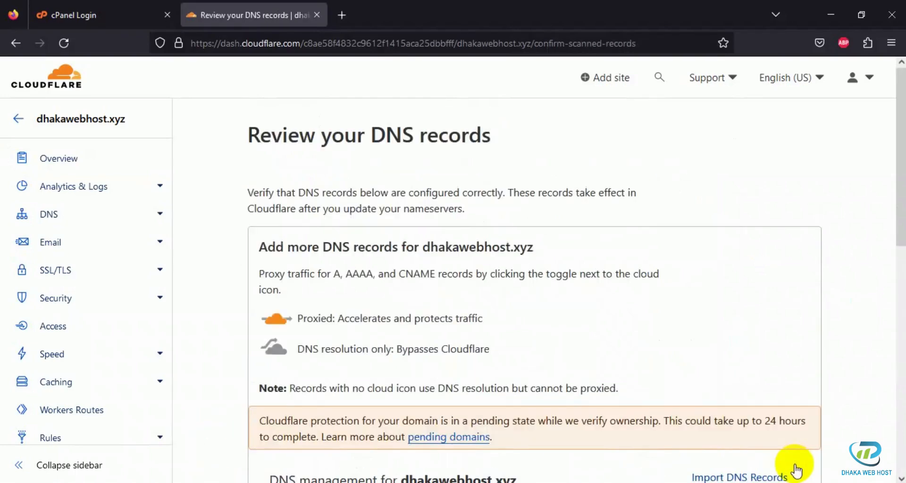
Step: Accept the scanned DNS records for dhakawebhost.xyz and review the instructions for changing its nameservers
scroll(698, 358, down, 6)
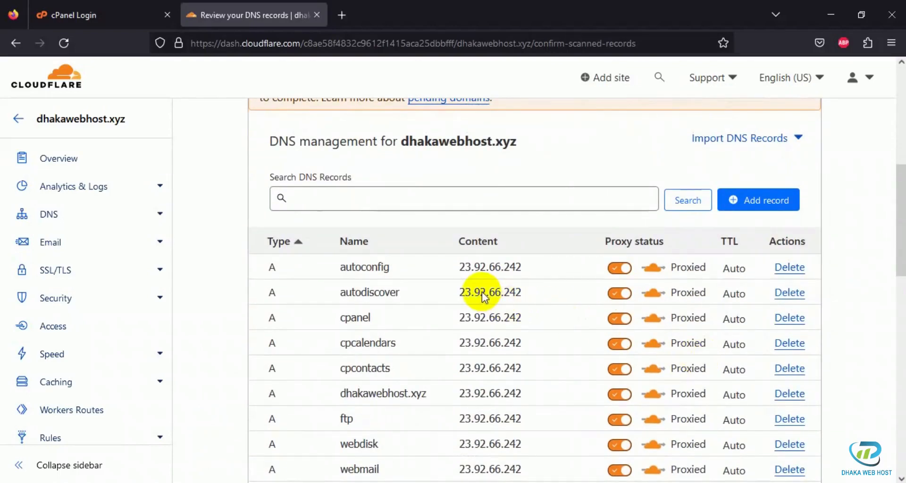
scroll(483, 292, down, 2)
scroll(483, 292, up, 2)
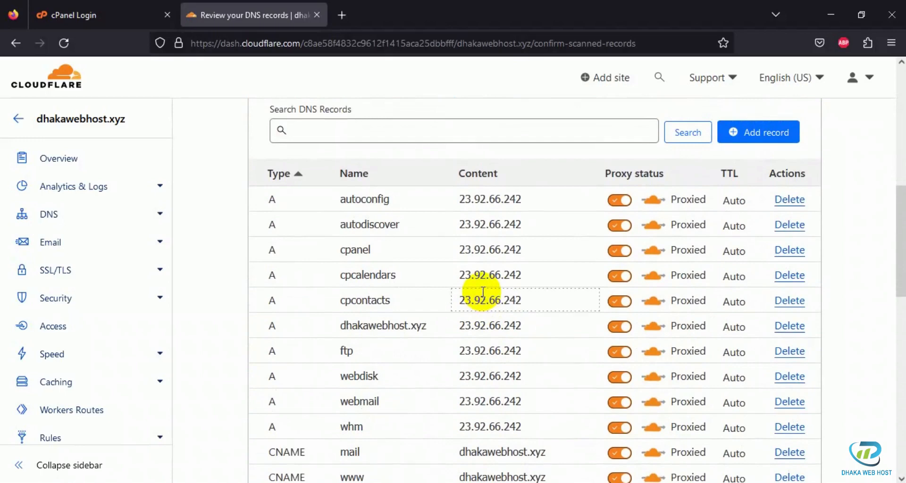
scroll(482, 292, down, 3)
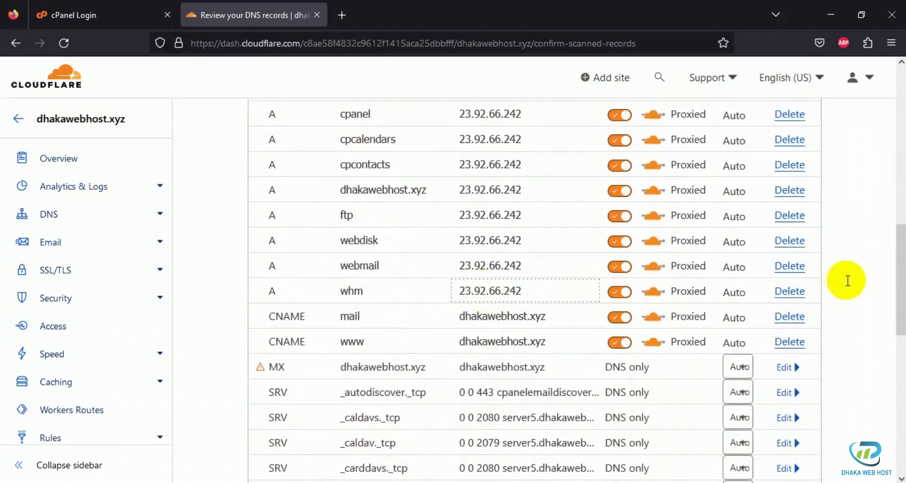
scroll(848, 280, down, 7)
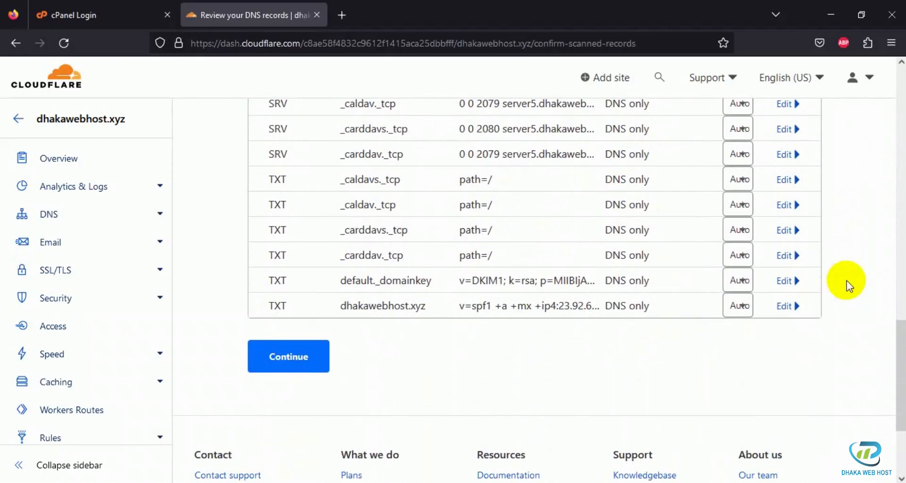
click(288, 359)
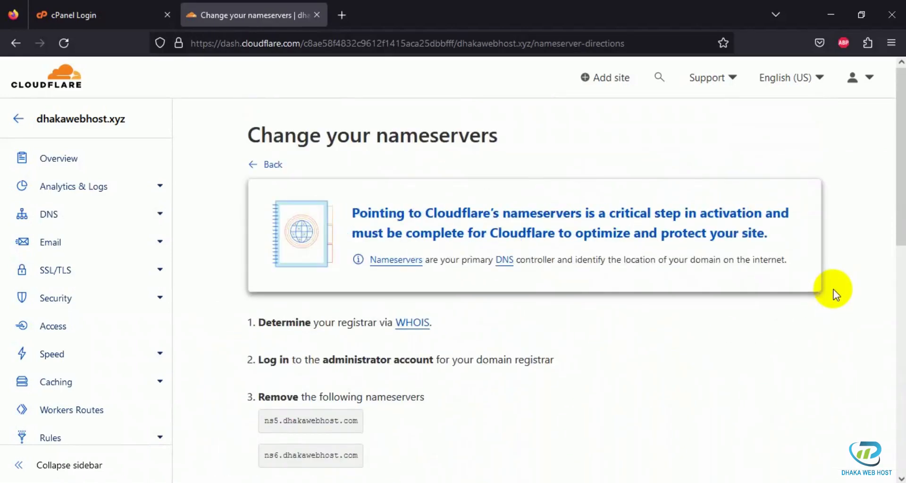
scroll(833, 290, down, 2)
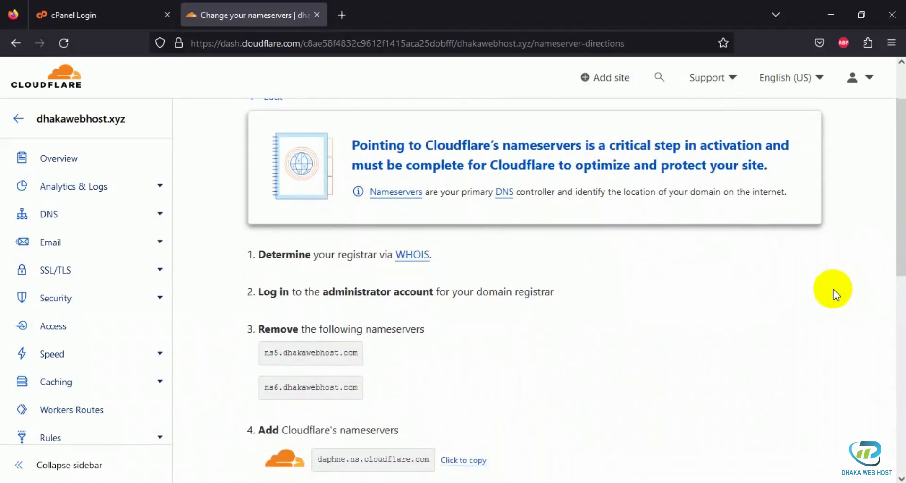
scroll(833, 289, down, 2)
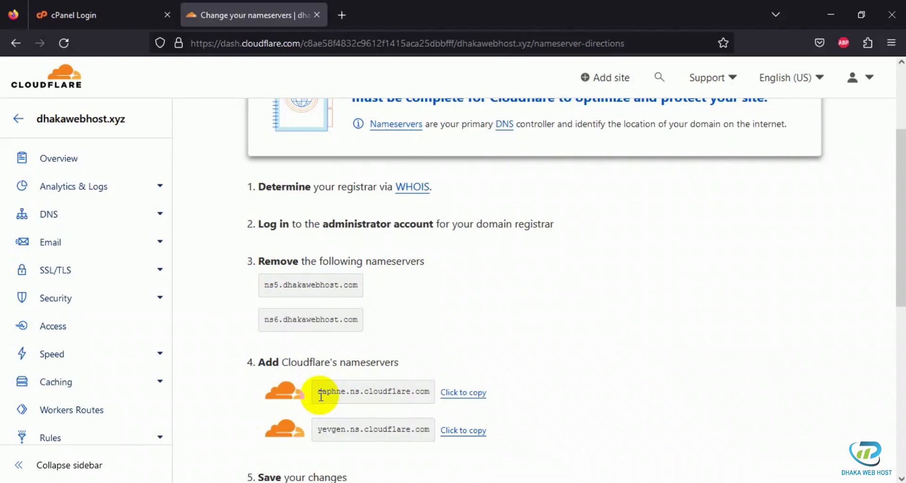
scroll(646, 354, down, 2)
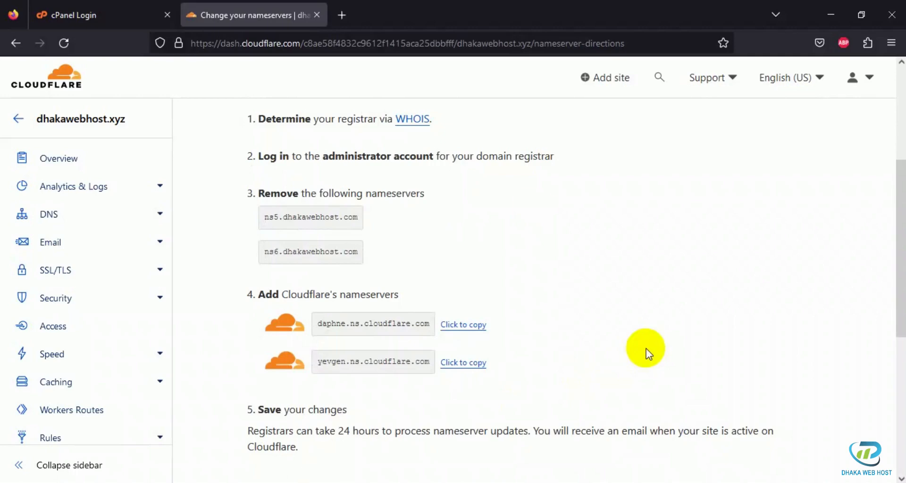
Step: Open the registrar website dhakawebhost.com in a new browser tab
click(340, 15)
click(398, 42)
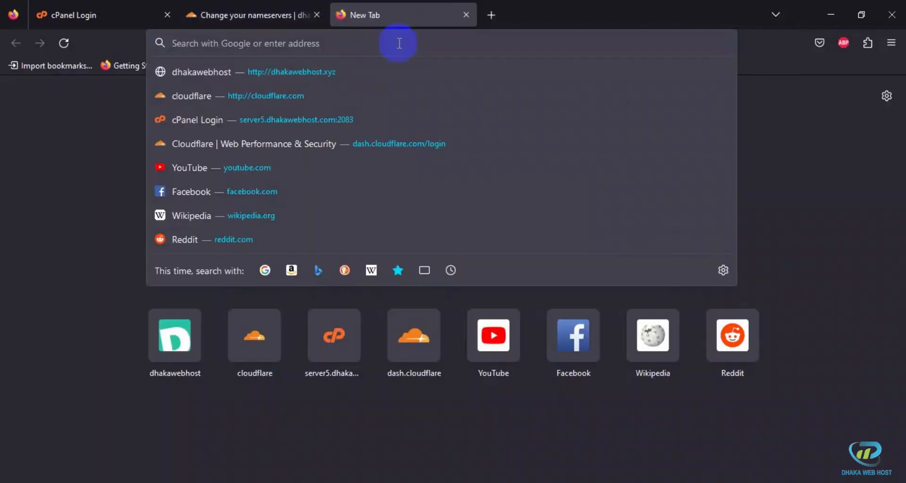
text(dhaka)
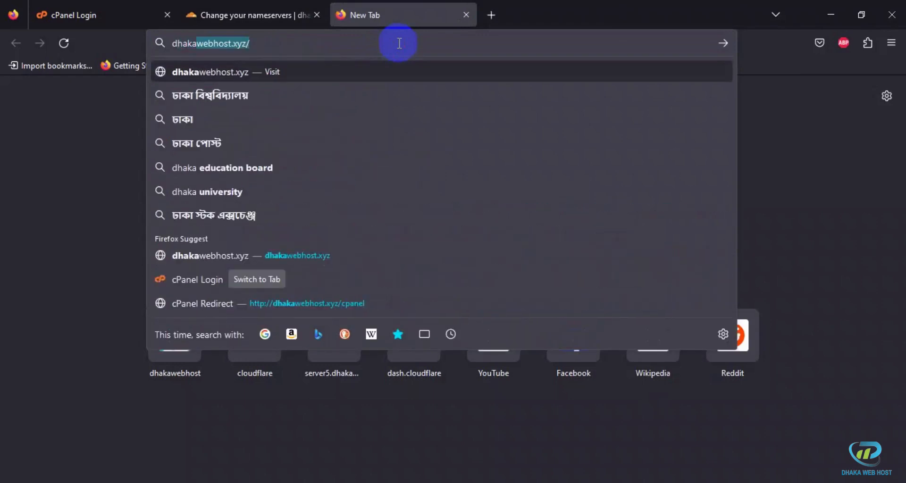
text(webhots)
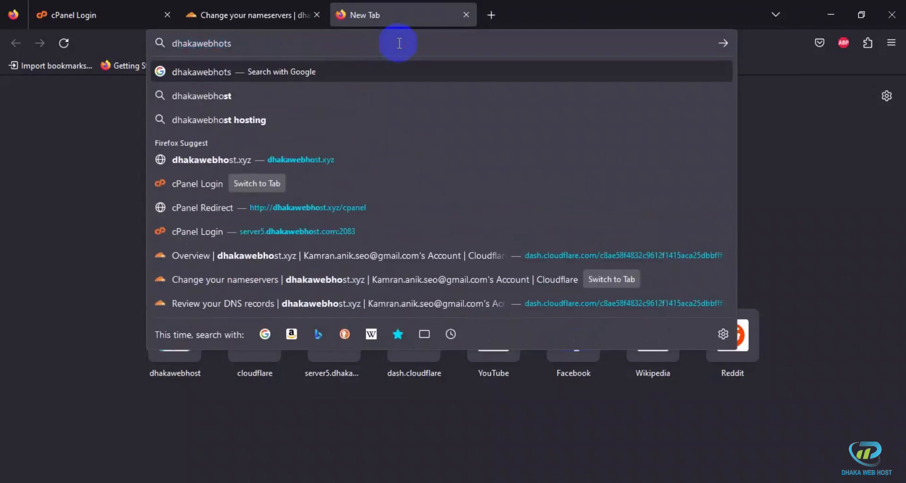
key(BackSpace)
key(BackSpace)
text(st)
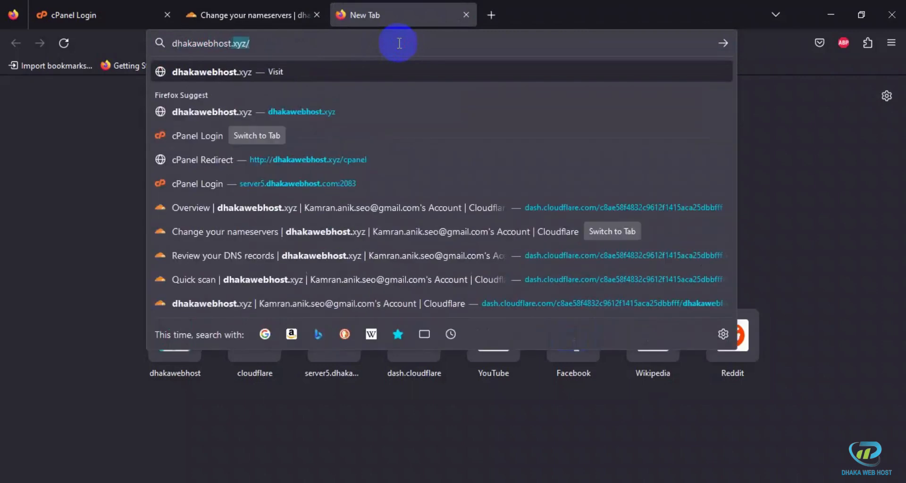
text(.com)
key(Return)
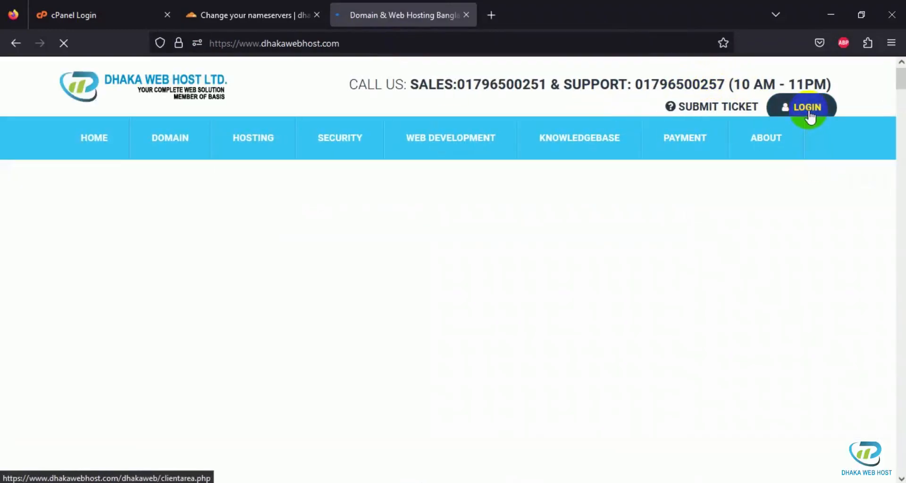
Step: Enter the Dhaka Web Host client area and open the My Domains list to find dhakawebhost.xyz
click(810, 114)
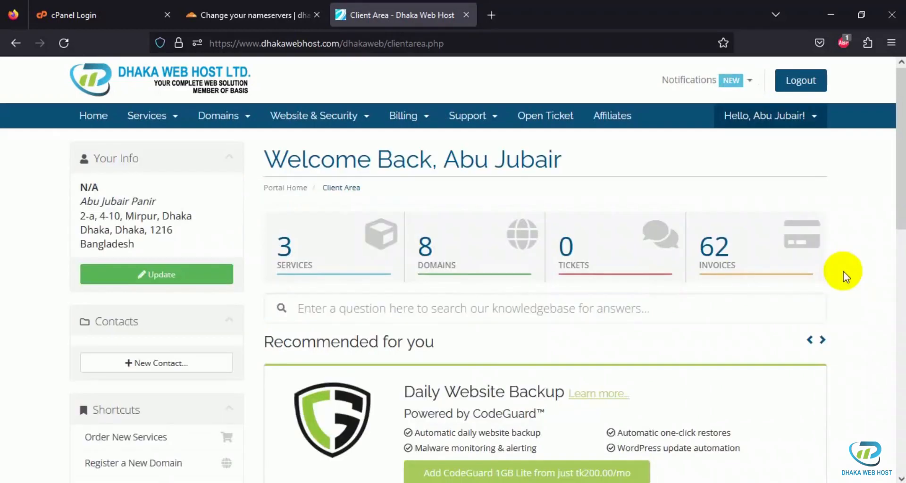
click(475, 260)
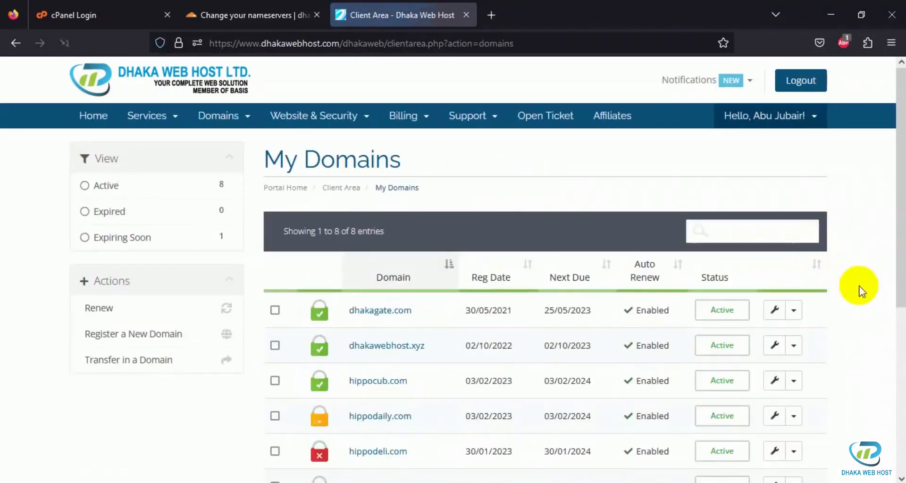
scroll(860, 291, down, 2)
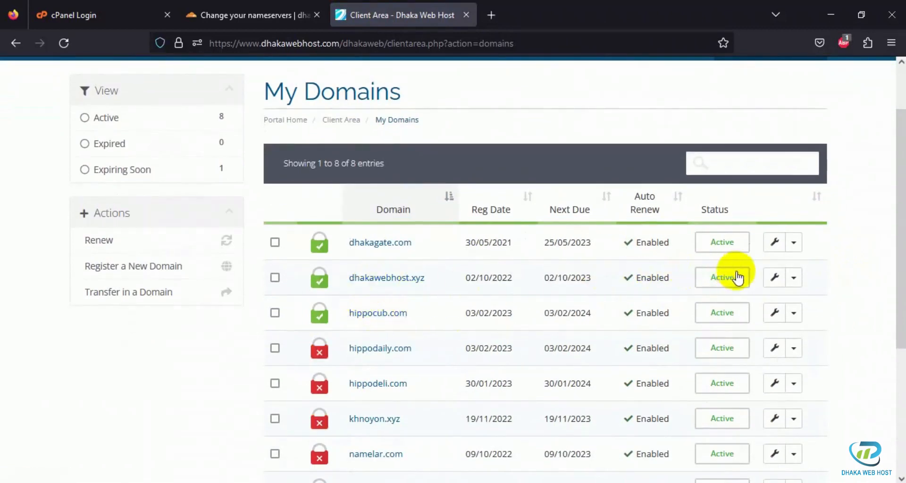
Step: Open the nameserver settings of dhakawebhost.xyz from the domain list and choose to use custom nameservers
click(775, 281)
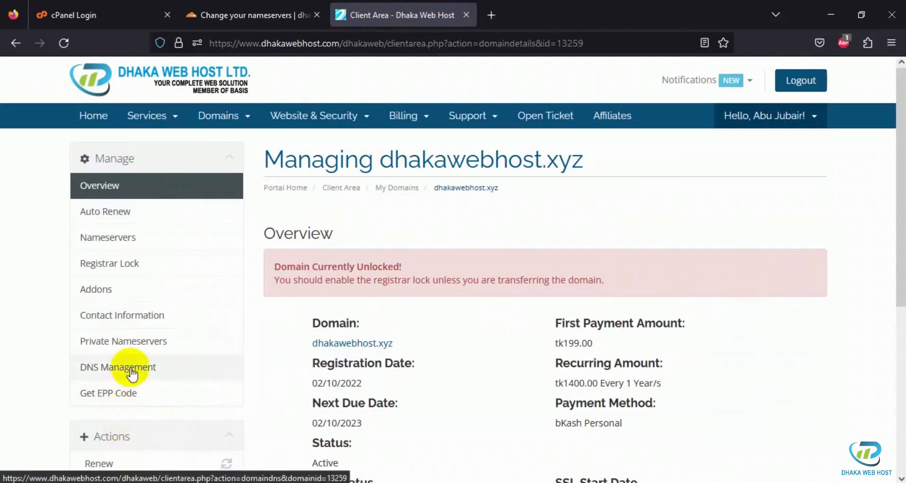
scroll(128, 370, down, 1)
click(116, 173)
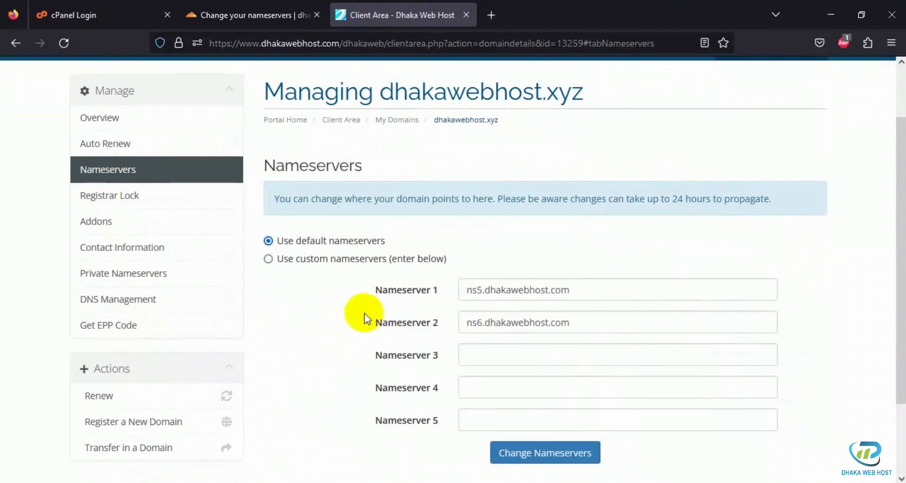
click(310, 266)
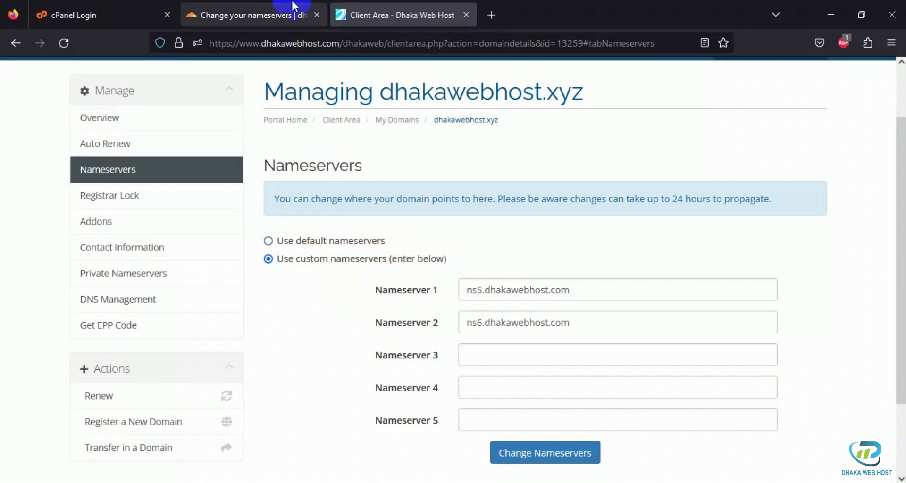
Step: Copy daphne.ns.cloudflare.com from the Cloudflare instructions and enter it as Nameserver 1 at the registrar
click(255, 15)
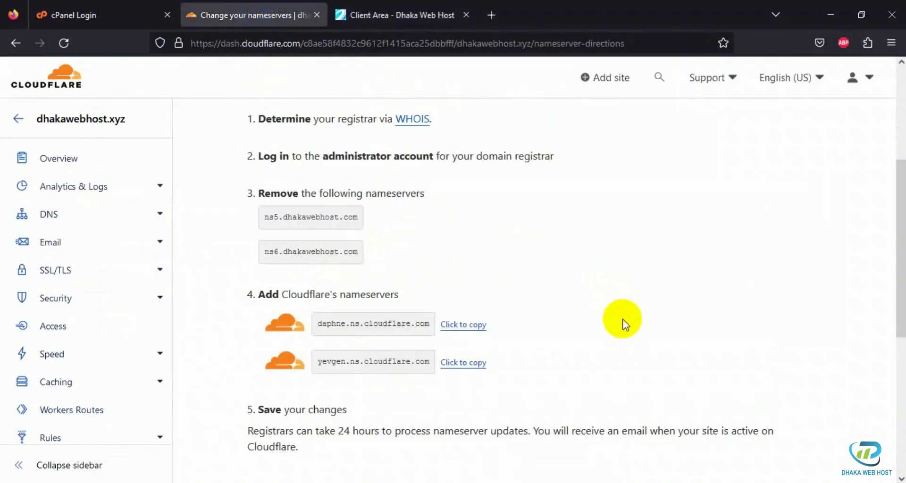
click(463, 325)
click(394, 5)
drag(571, 290, 444, 290)
key(ctrl+v)
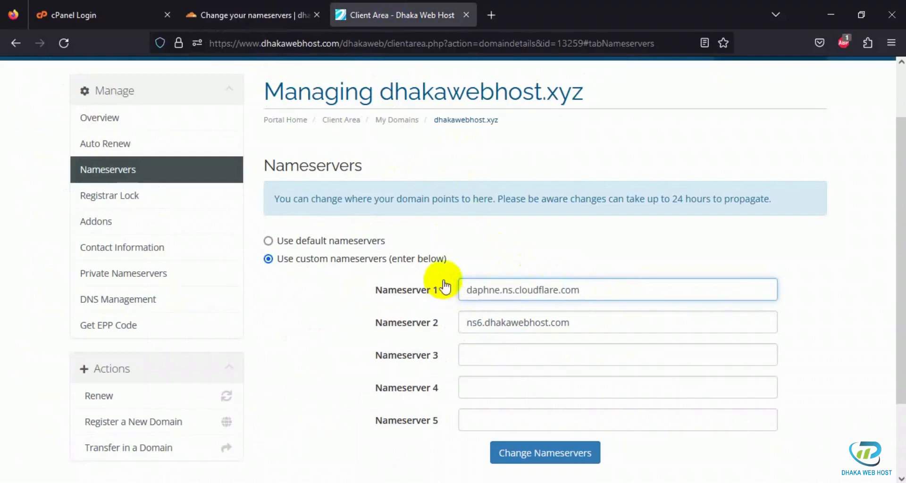
Step: Copy yevgen.ns.cloudflare.com from the Cloudflare instructions and replace Nameserver 2 at the registrar with it
click(255, 14)
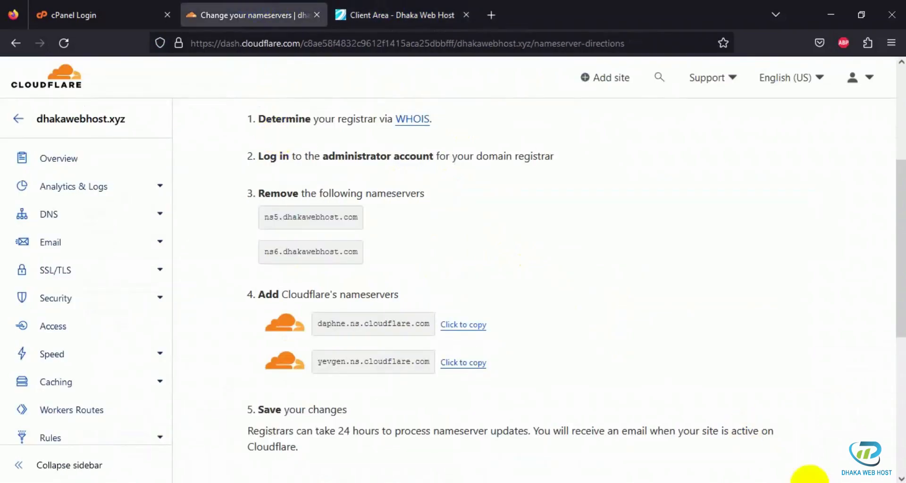
click(463, 370)
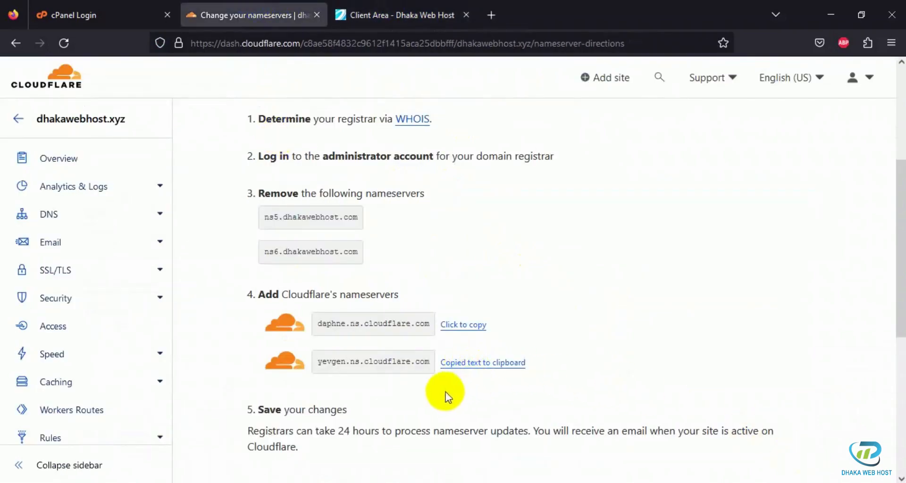
click(372, 5)
drag(587, 325, 457, 323)
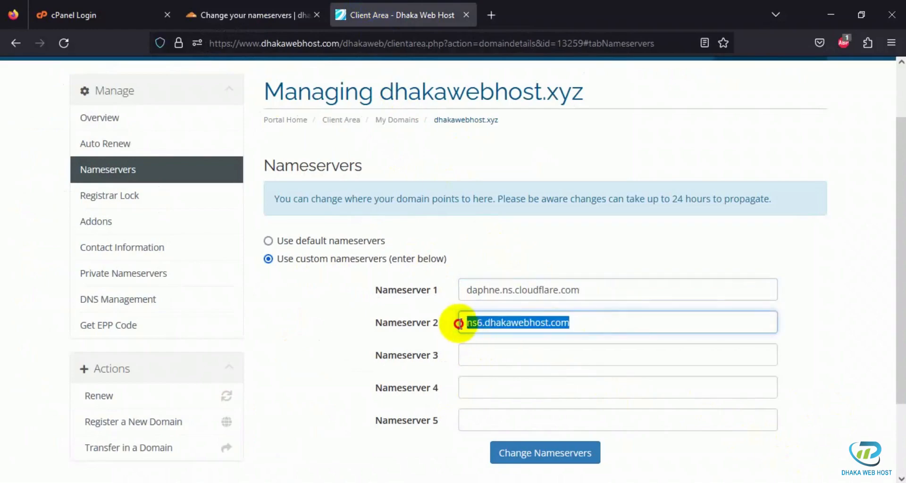
key(ctrl+v)
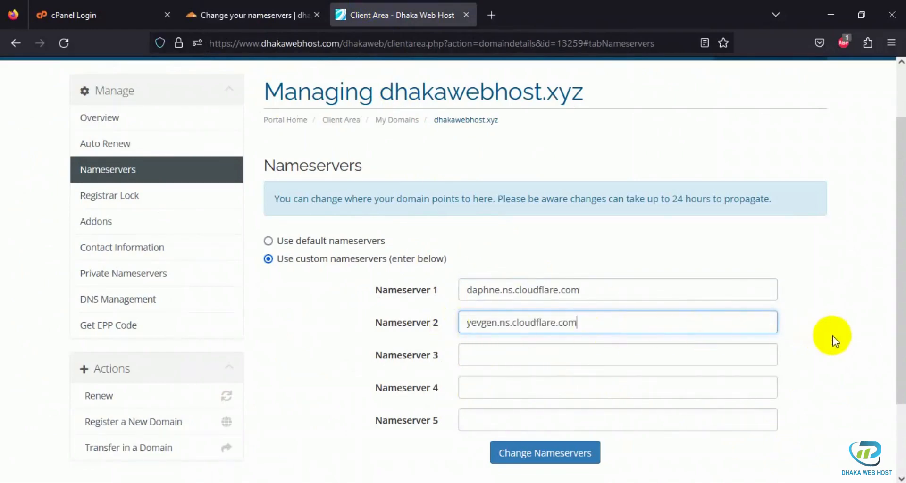
Step: Submit the two custom Cloudflare nameservers for dhakawebhost.xyz at the registrar
click(293, 2)
click(355, 4)
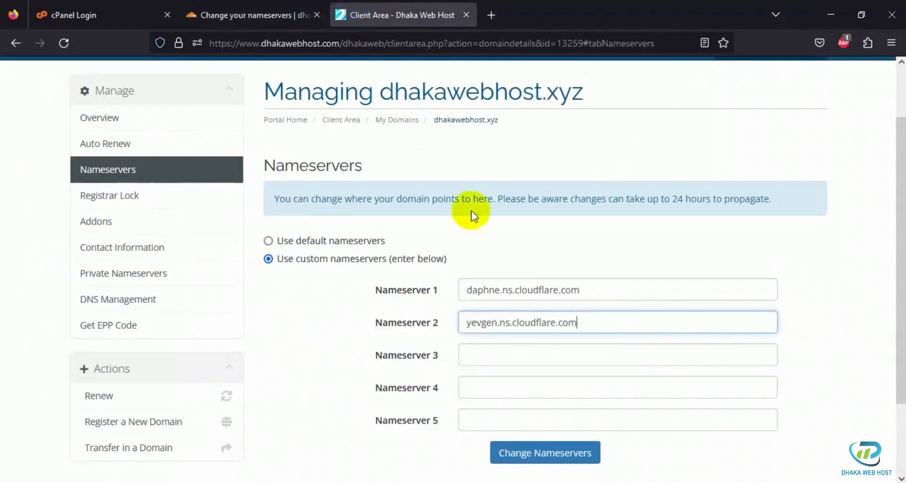
scroll(787, 302, down, 2)
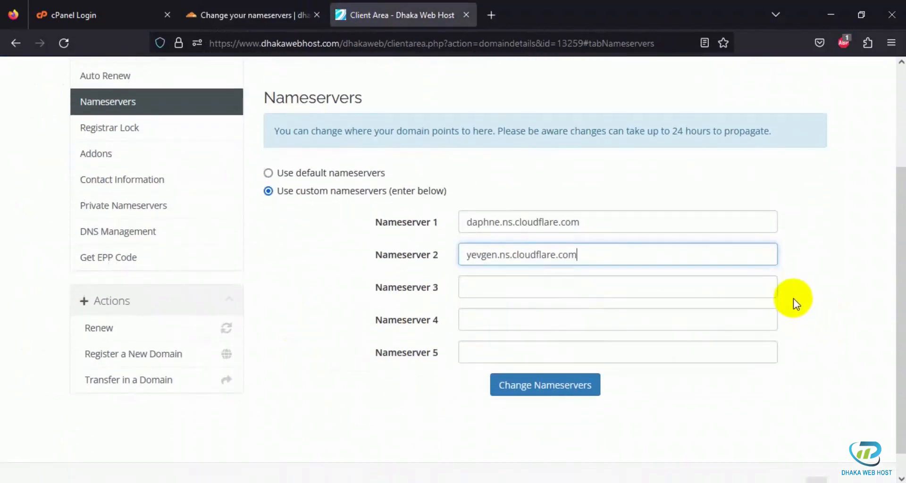
click(545, 385)
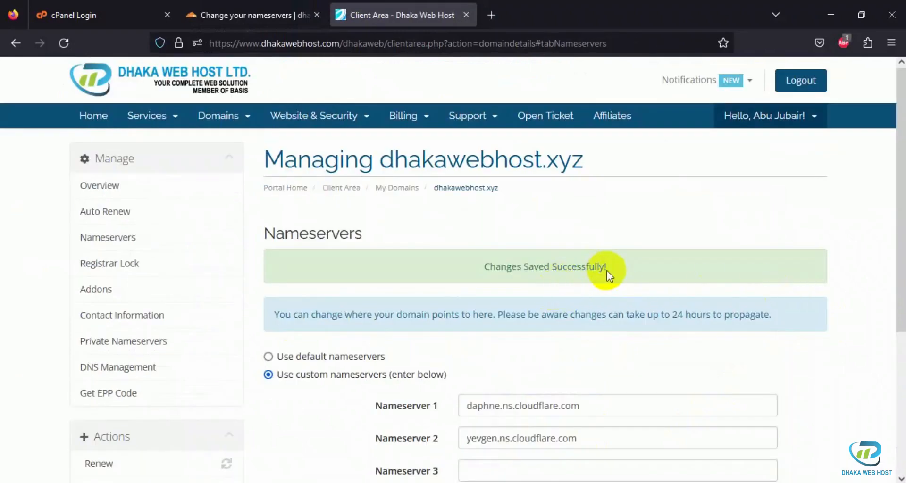
Step: Return to Cloudflare, report the nameserver change as done, and postpone the Quick Start Guide
click(279, 11)
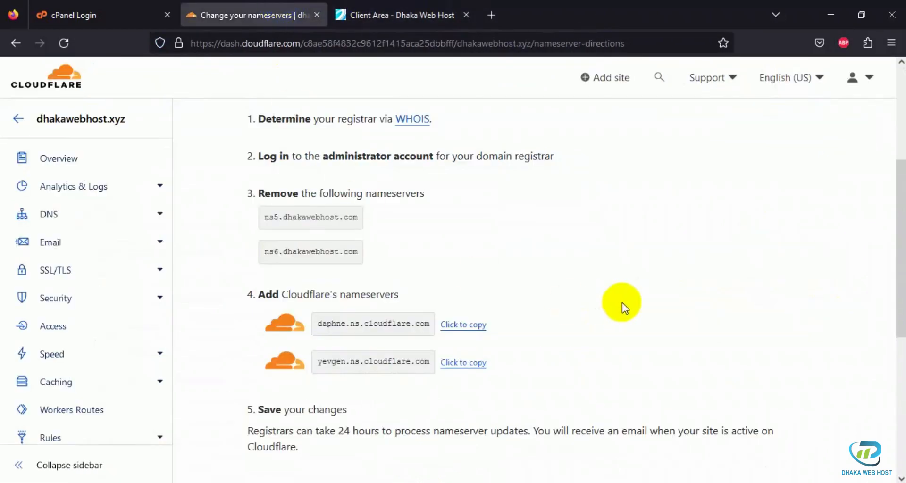
scroll(622, 303, down, 3)
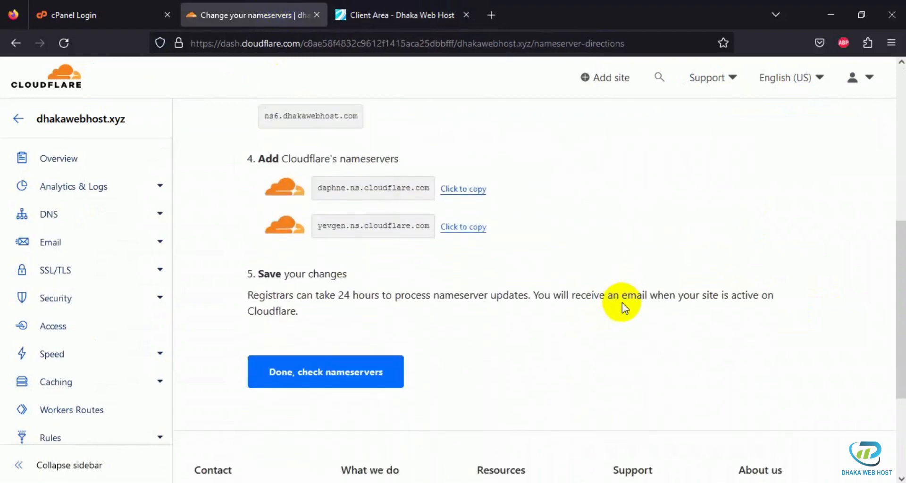
click(340, 378)
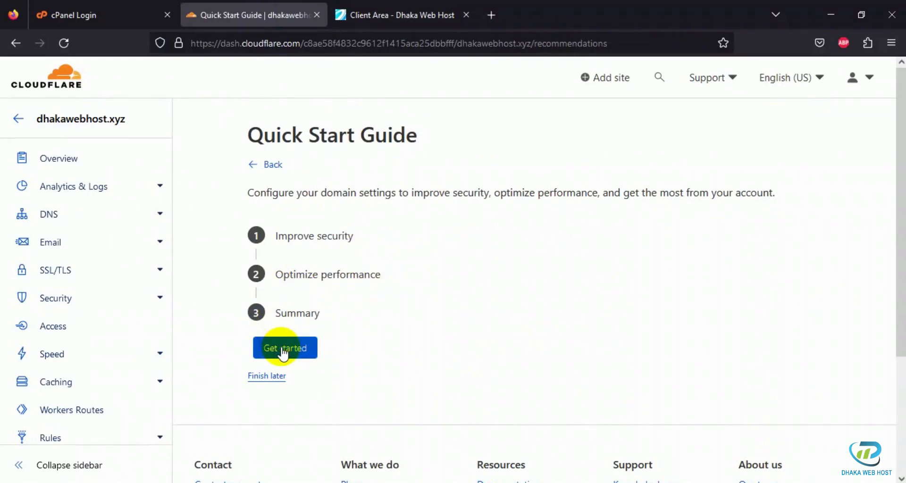
click(267, 376)
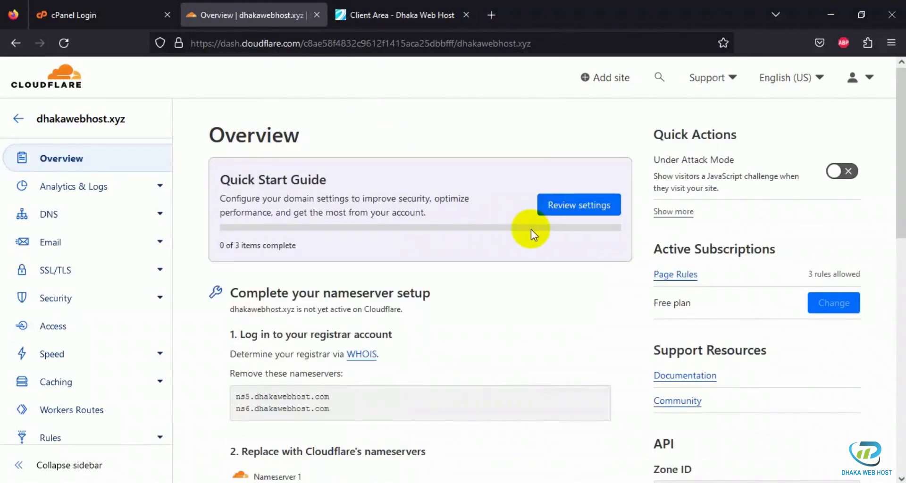
Step: Request a nameserver check for dhakawebhost.xyz from its Cloudflare overview page
scroll(531, 229, down, 10)
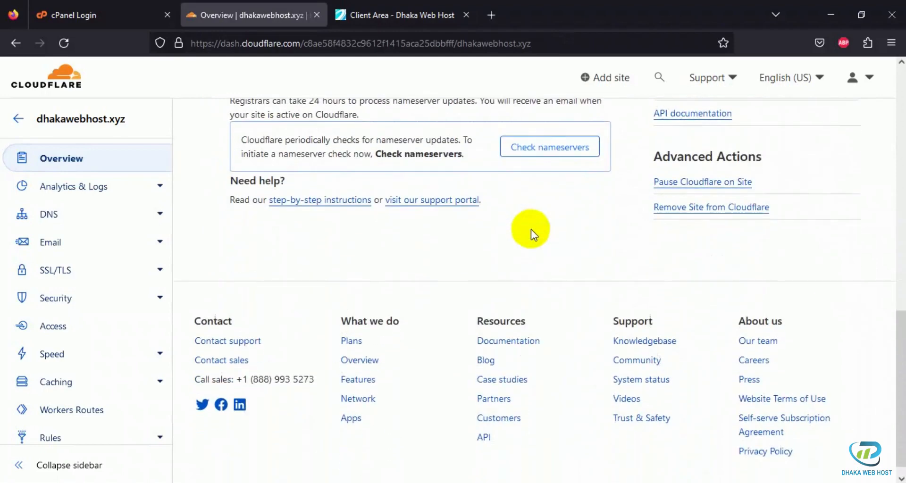
scroll(530, 229, up, 2)
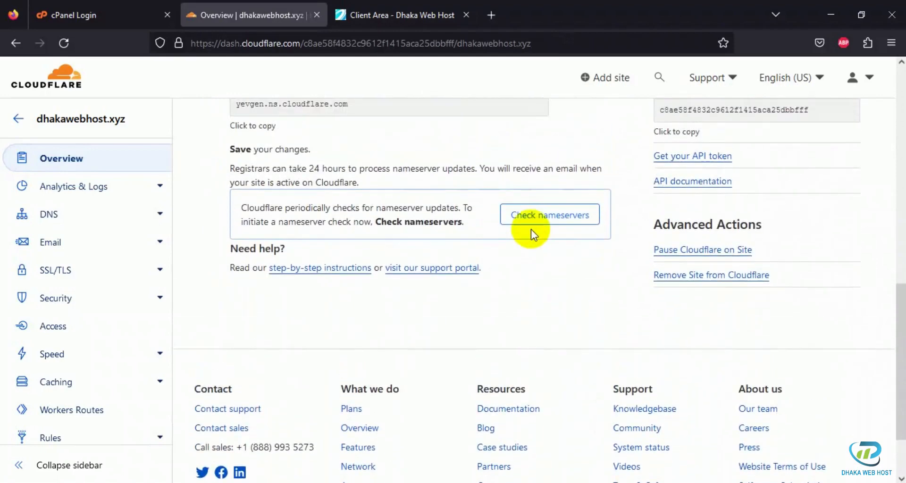
click(564, 218)
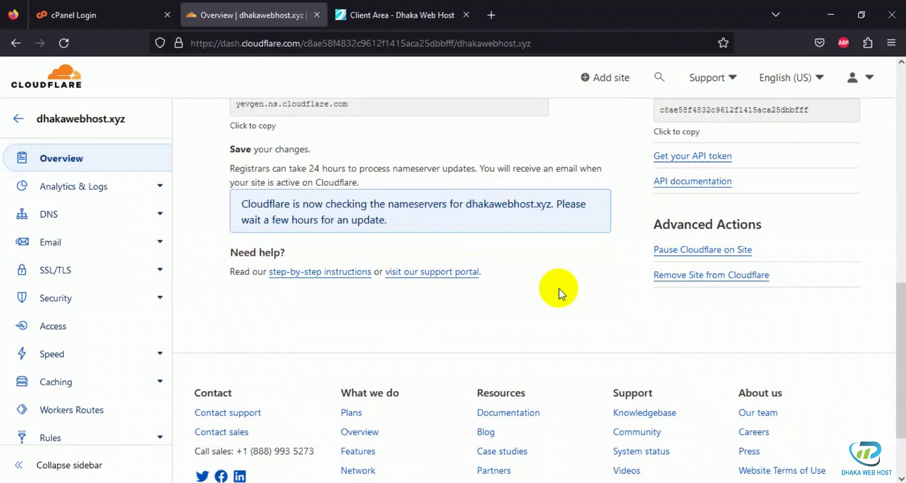
scroll(560, 294, up, 3)
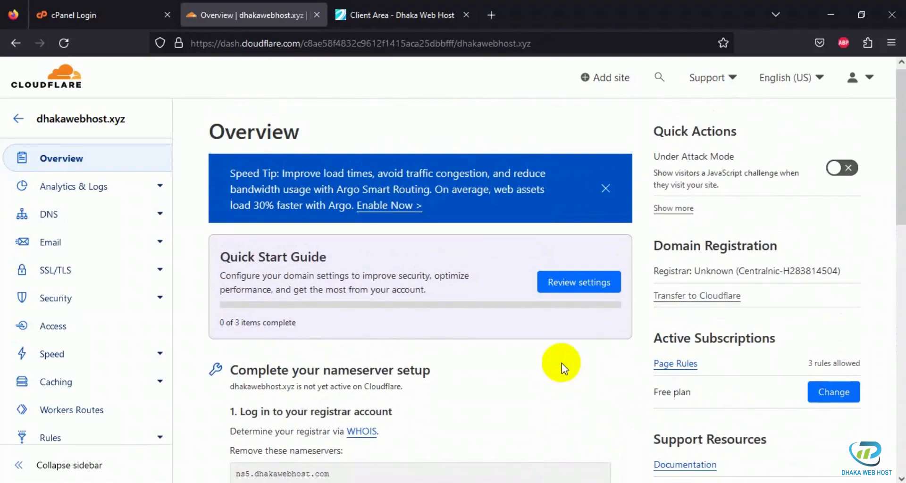
Step: Open the DNS checking website intodns.com in a new browser tab
click(493, 15)
click(532, 45)
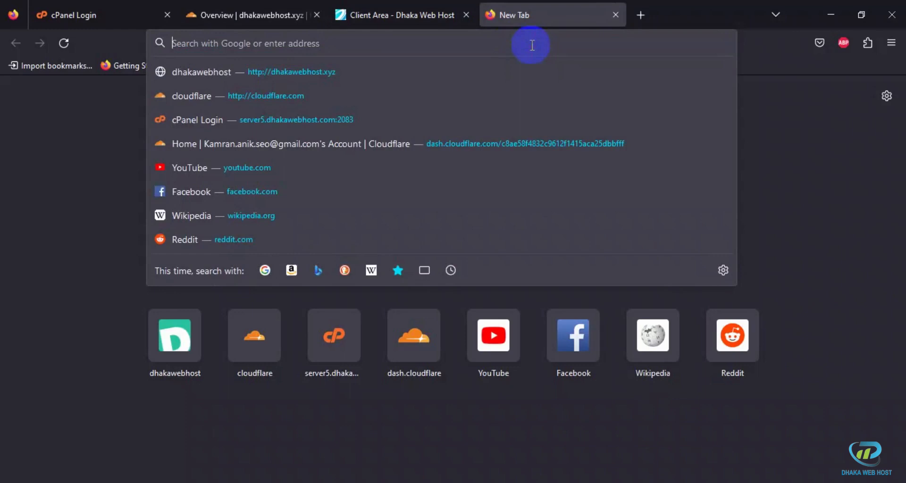
text(into)
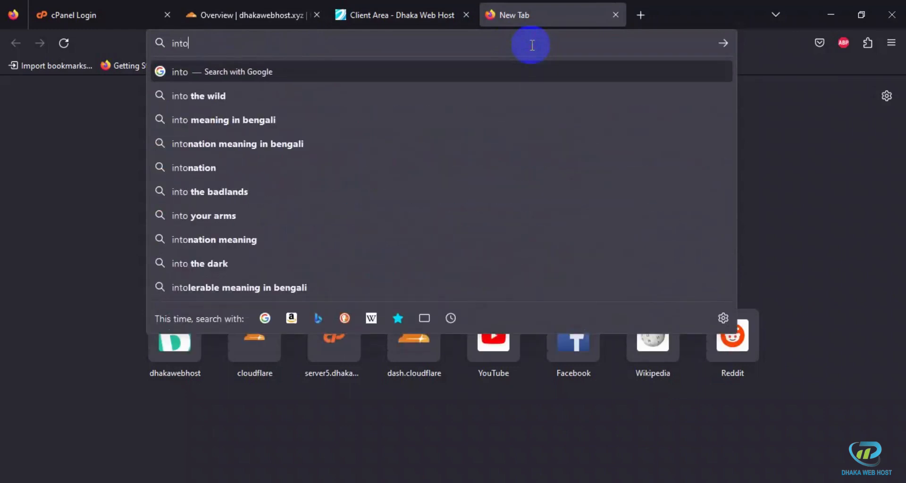
text(dns.com)
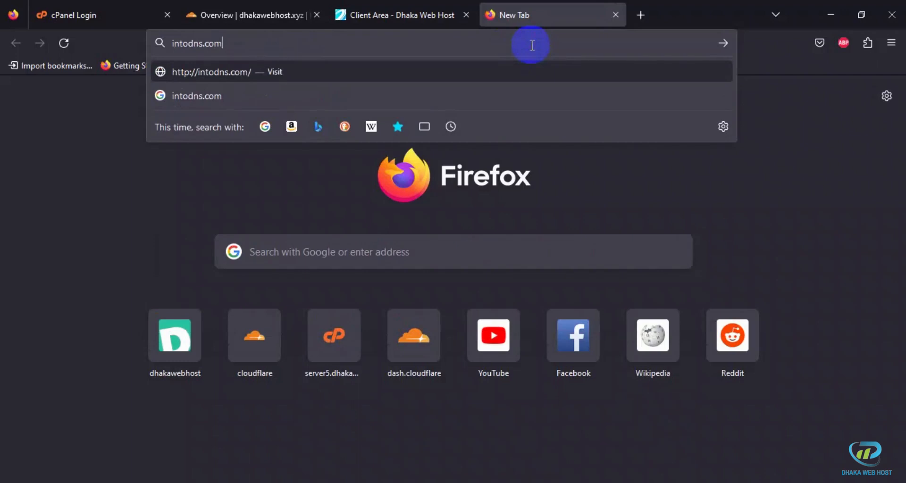
key(Return)
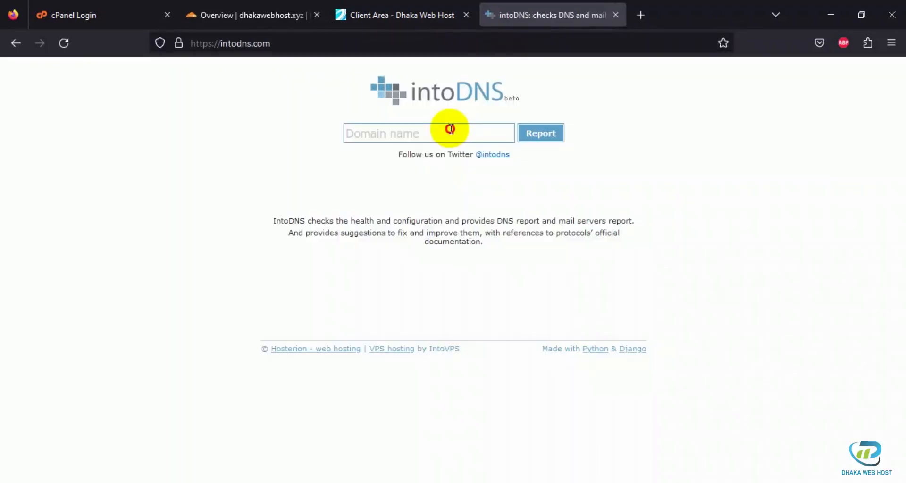
Step: Run an intoDNS report for dhakawebhost.xyz and examine its nameserver records and other DNS test results
click(451, 129)
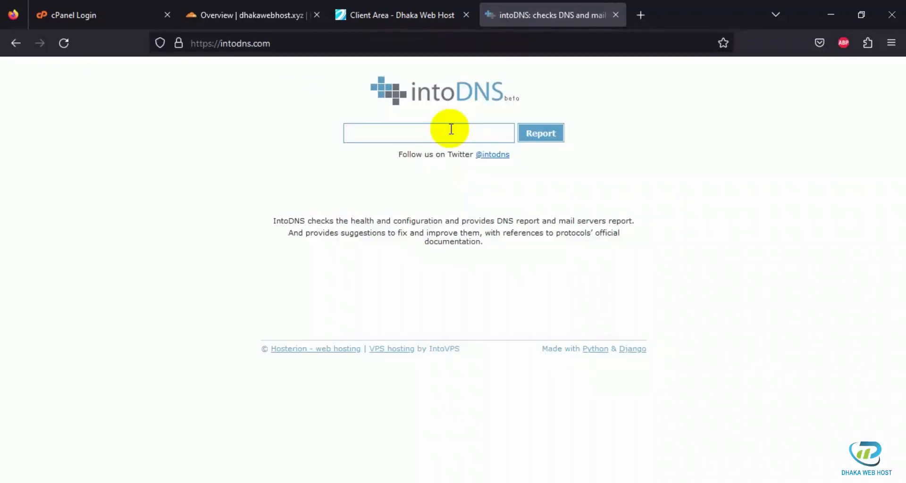
text(dhakawebhost.xyz)
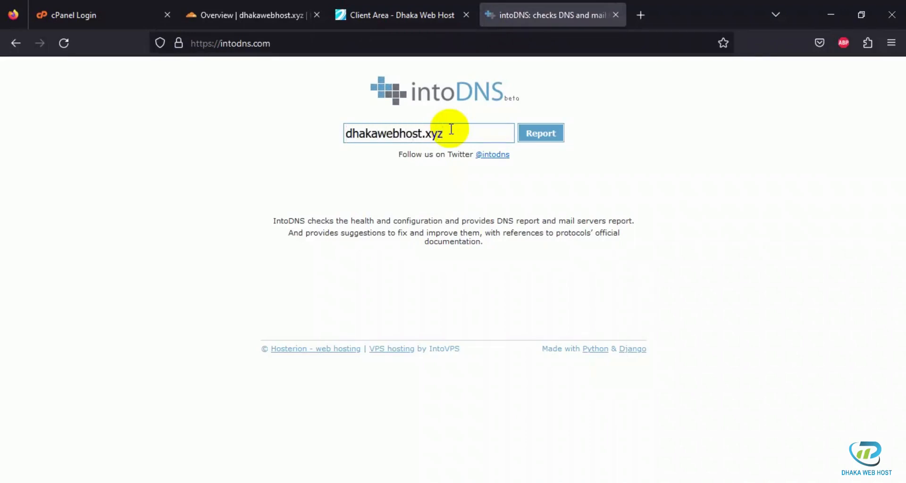
key(Return)
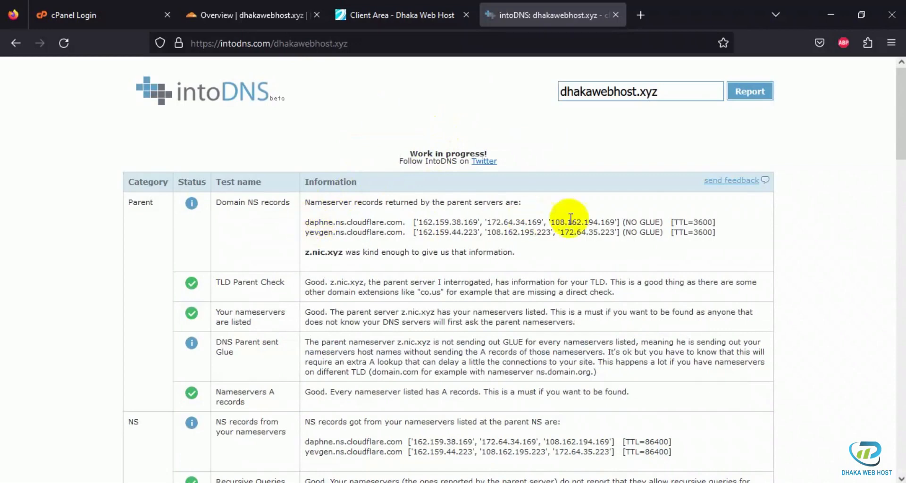
scroll(762, 240, down, 3)
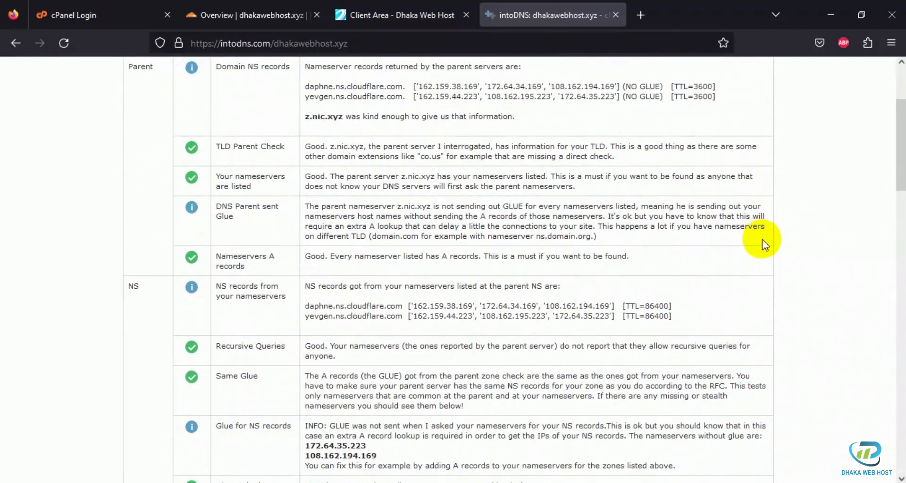
scroll(762, 239, down, 4)
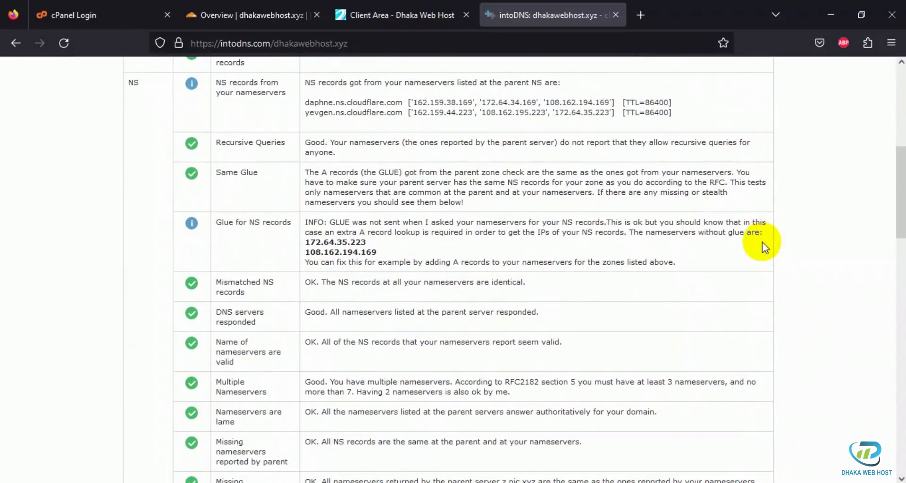
scroll(762, 242, down, 15)
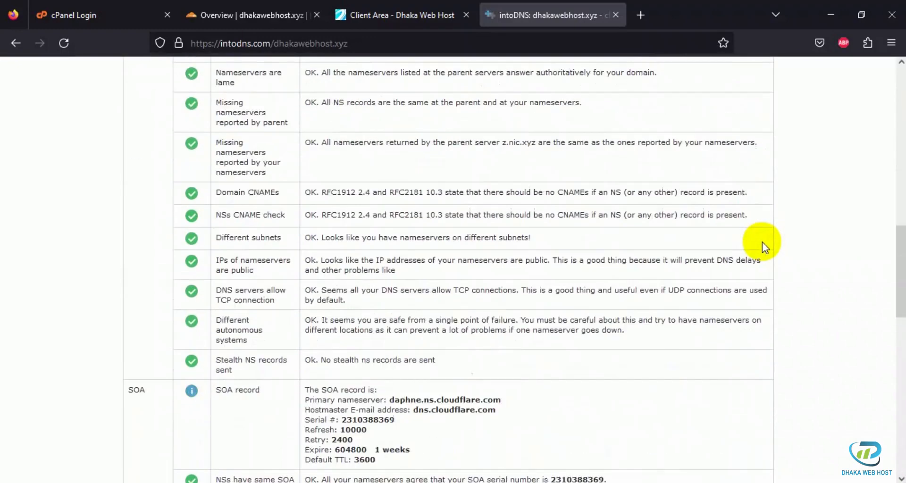
scroll(762, 242, down, 5)
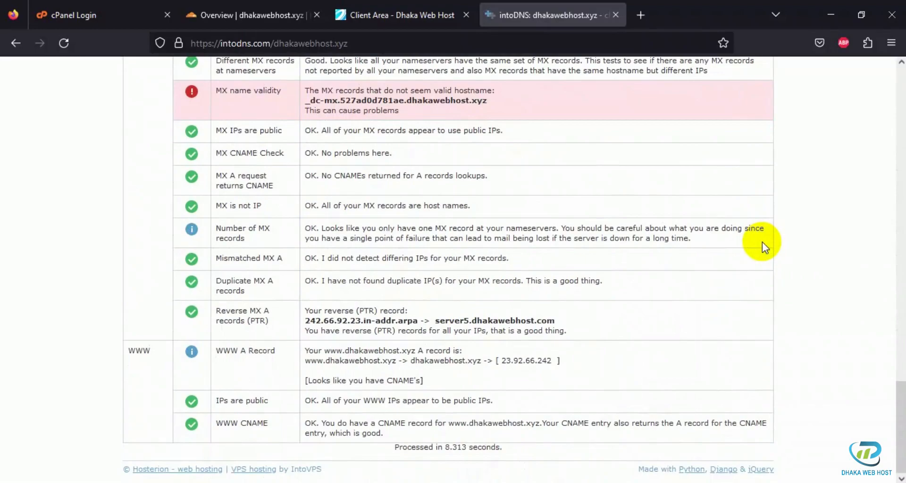
scroll(794, 330, up, 20)
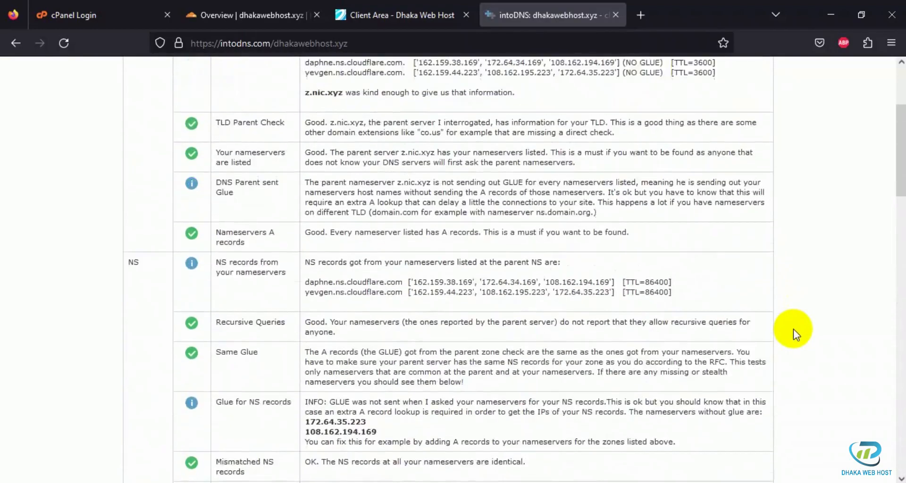
scroll(794, 329, up, 3)
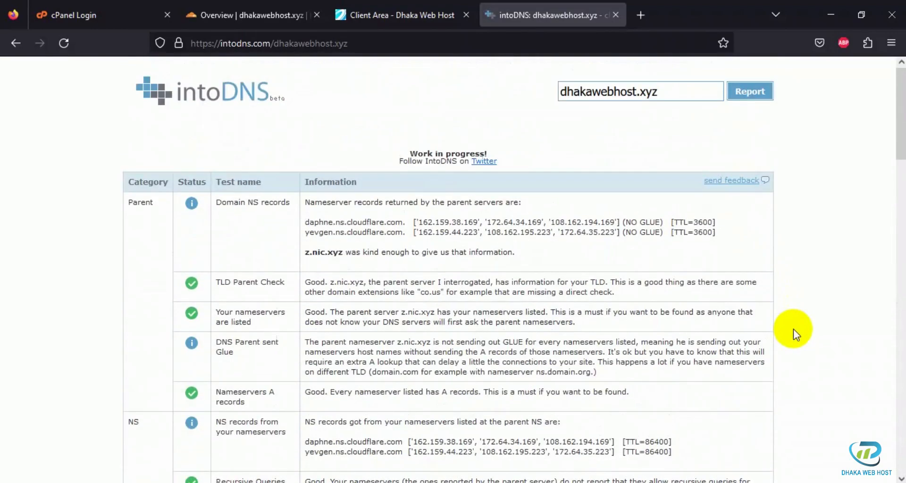